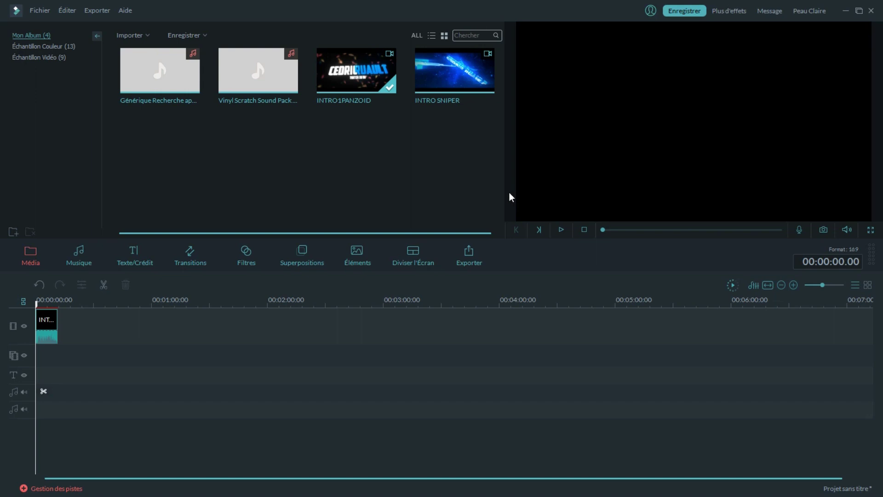
Step: Switch to Chrome and preview the white-grey wallpaper in the FOND GRIS 2560 X1440 image results, showing the options for saving it
key("alt+Tab")
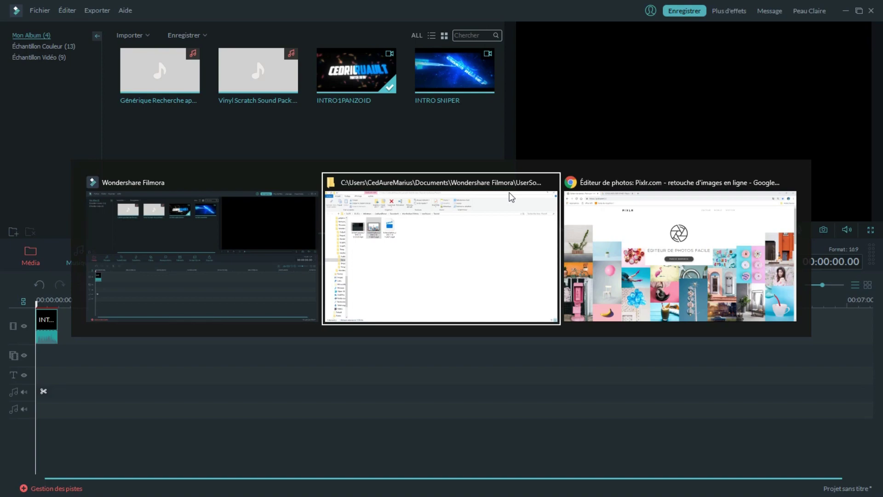
key("alt+Tab")
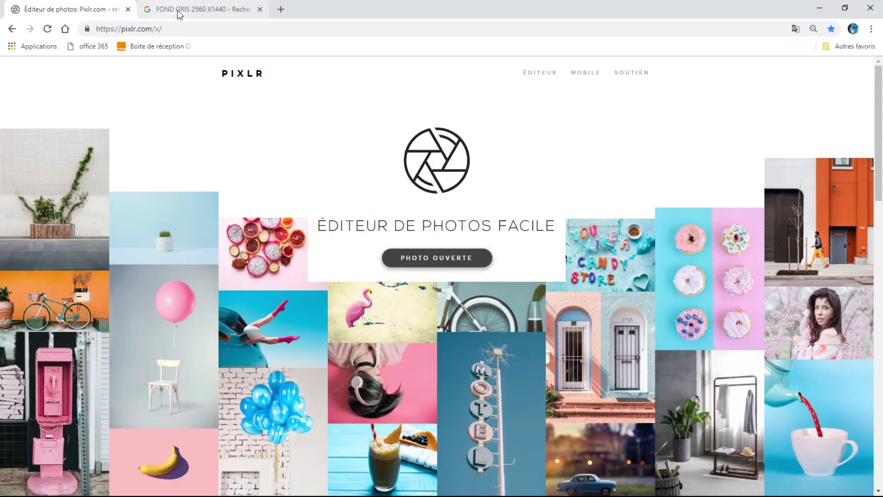
left_click(180, 10)
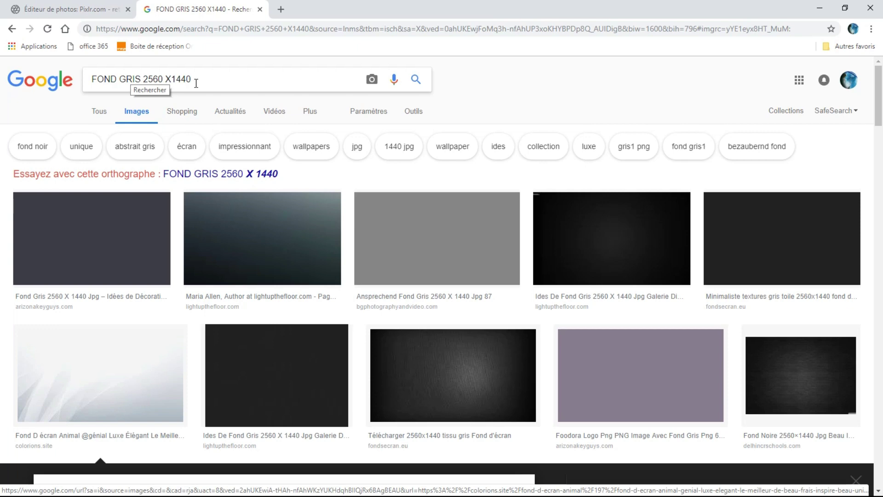
left_click(118, 373)
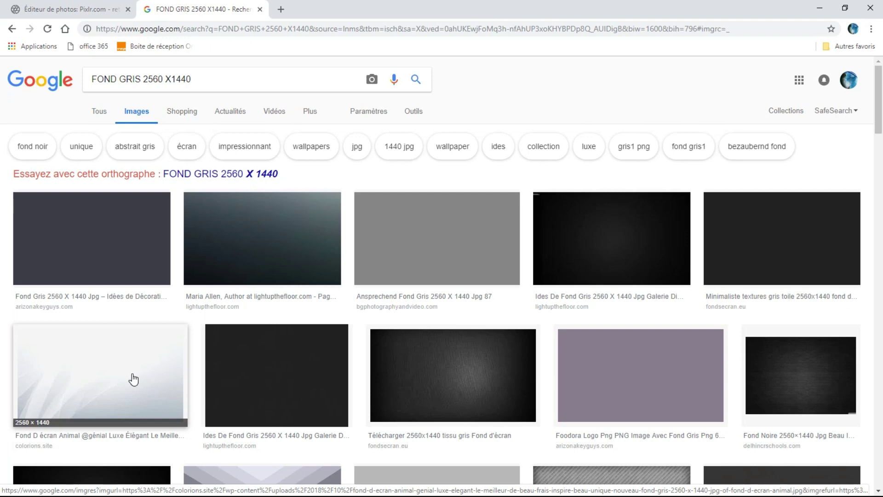
left_click(133, 380)
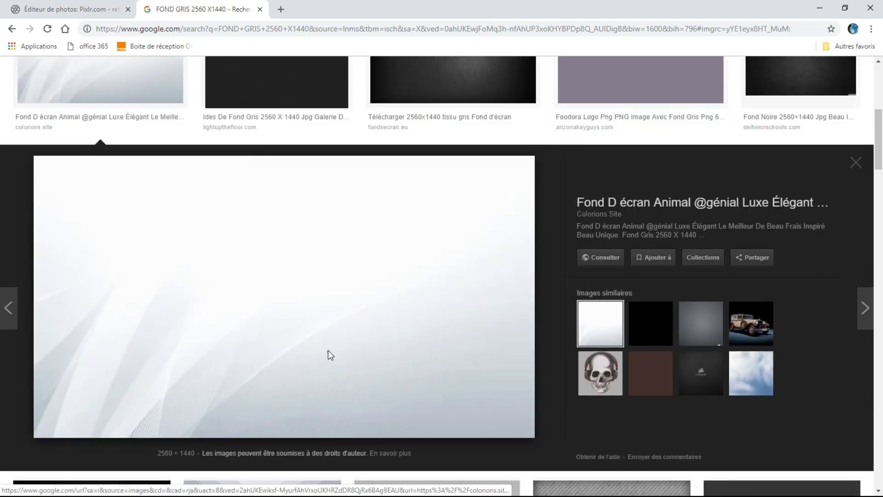
right_click(329, 353)
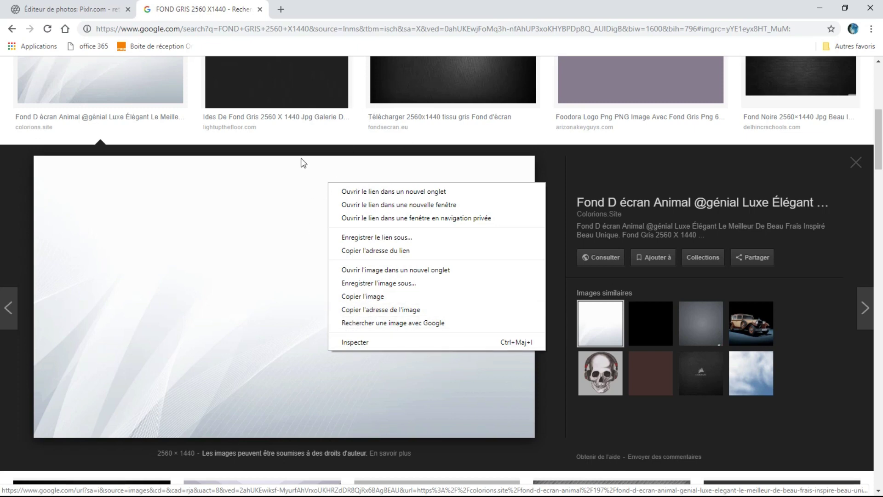
Step: Open the white-grey fond-d-ecran wallpaper from the FONDS folder of chaine youtube in the Pixlr editor
left_click(103, 13)
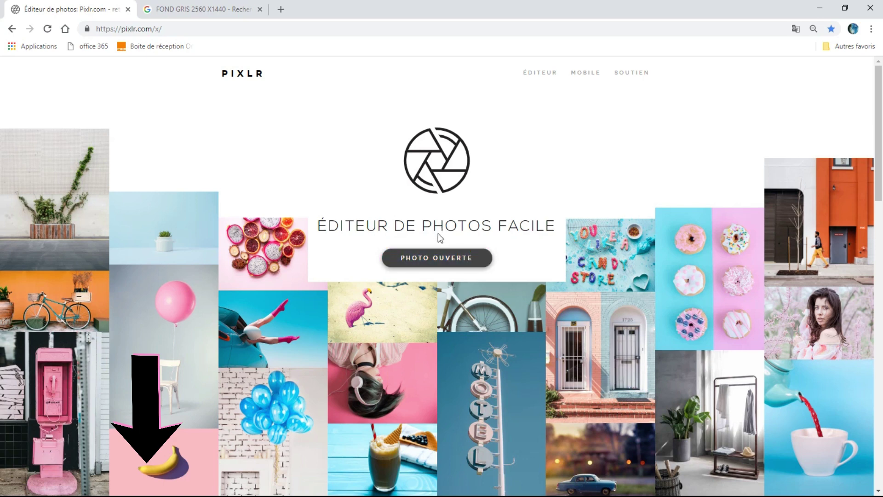
left_click(468, 257)
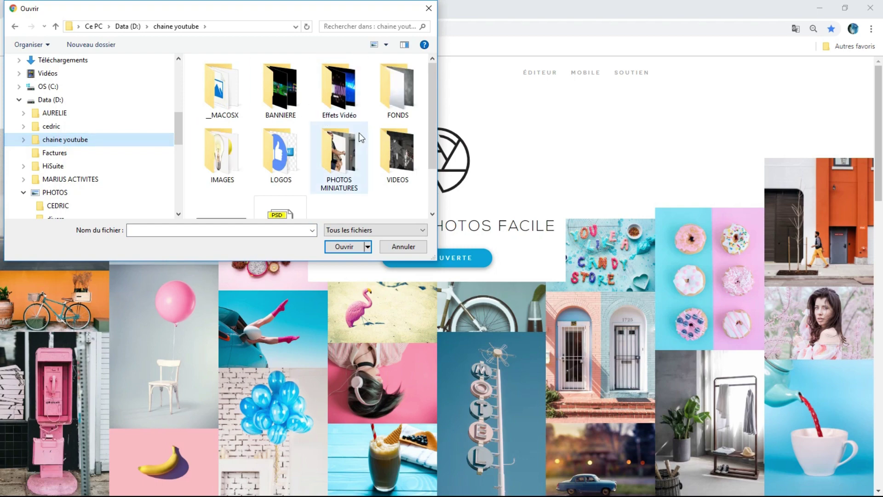
left_click(386, 110)
double_click(386, 110)
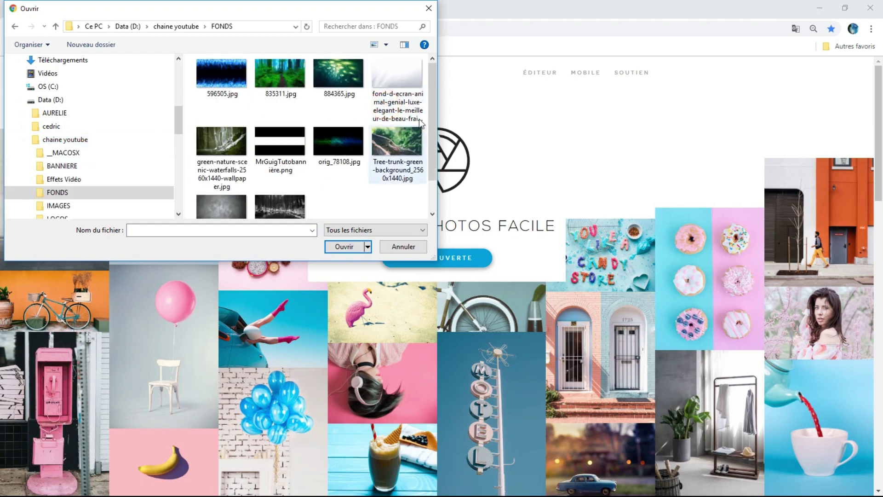
double_click(413, 76)
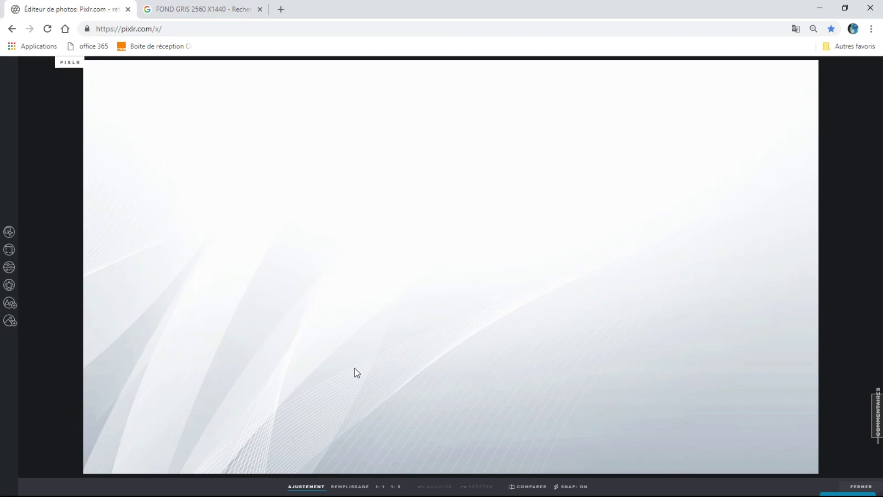
Step: Add the 20946869 3D brick-wall builder picture from the IMAGES folder as a layer and place it at the canvas's lower-left edge
left_click(11, 321)
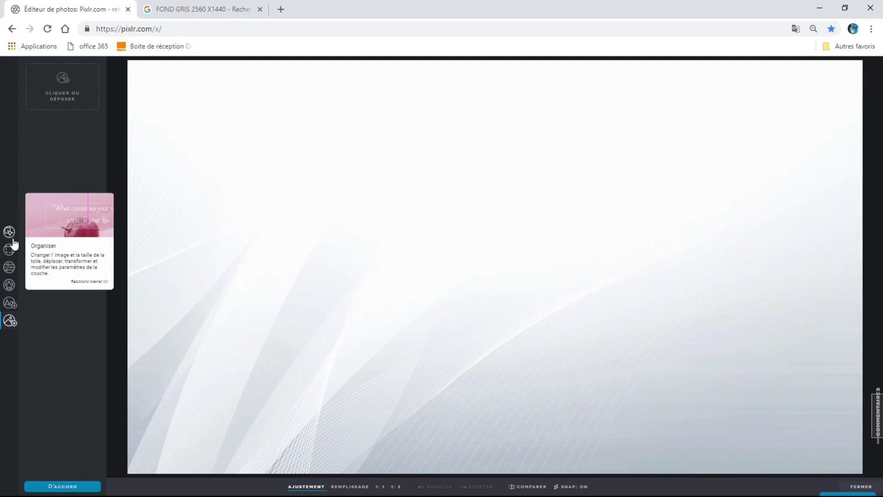
left_click(90, 90)
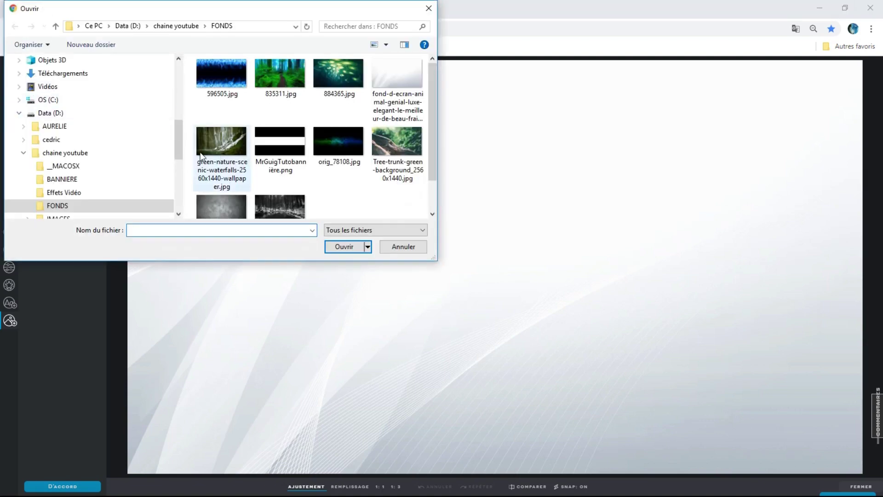
scroll(78, 199, "down", 1)
left_click(76, 206)
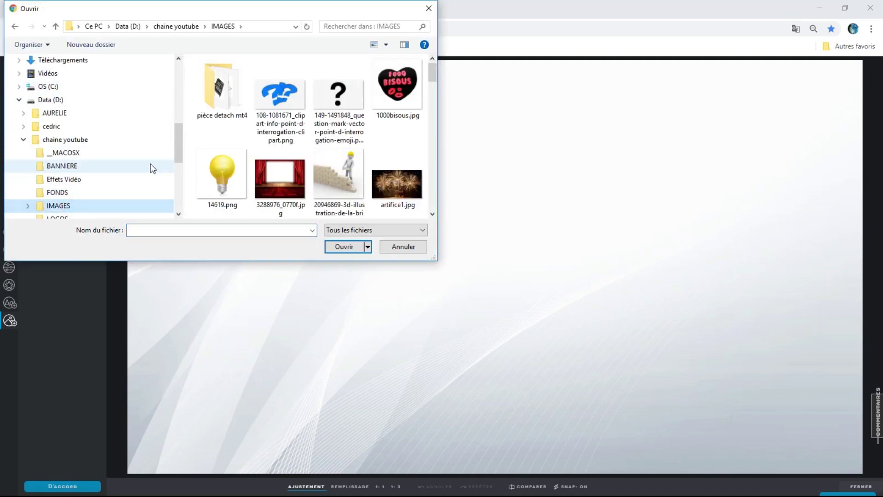
left_click(349, 177)
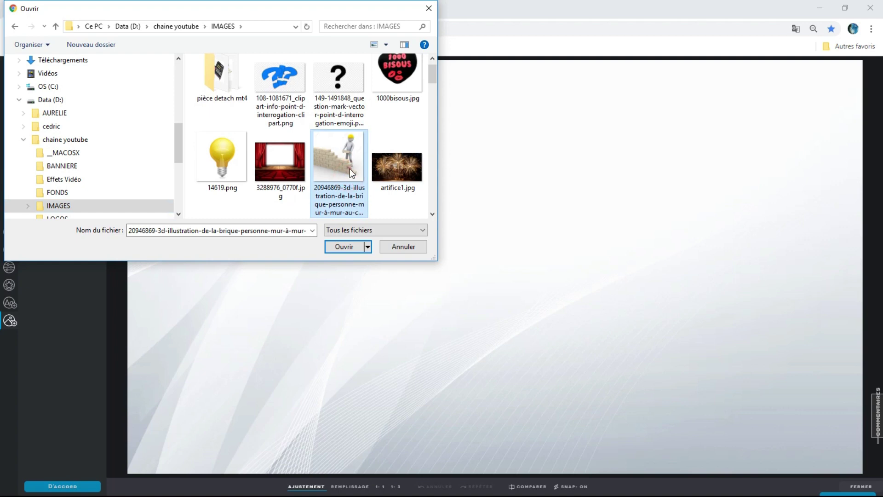
double_click(350, 177)
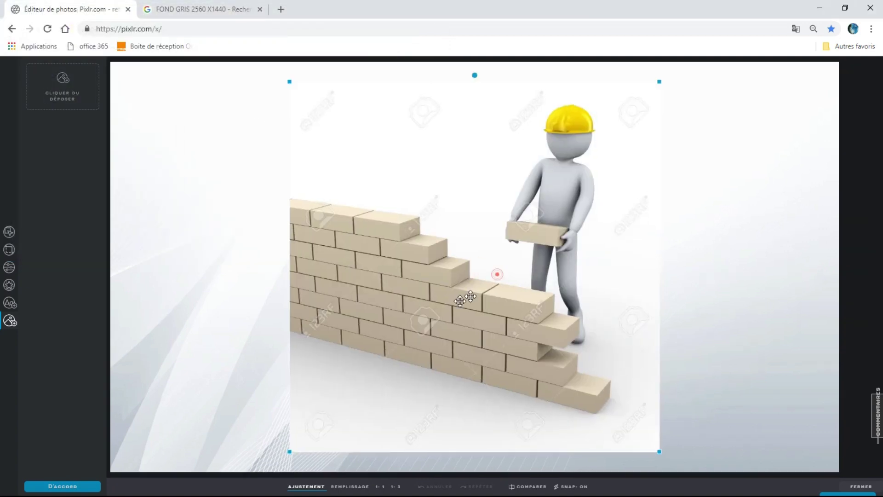
left_click_drag(497, 274, 320, 308)
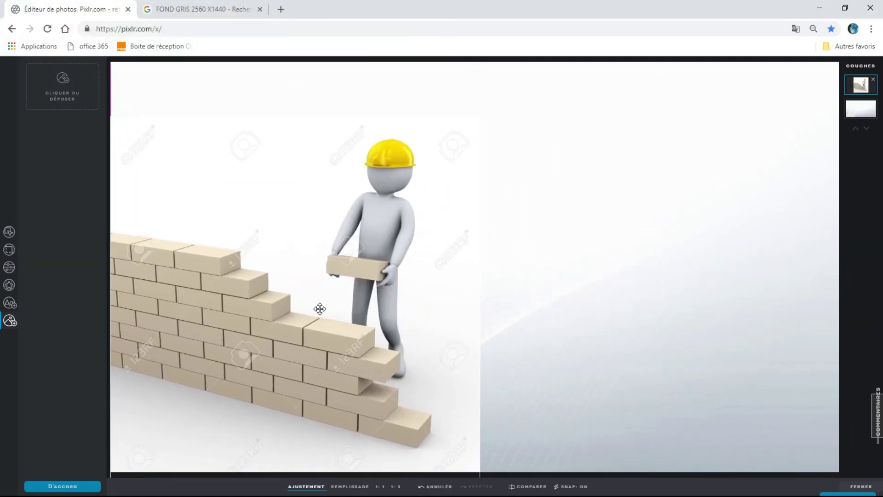
left_click(551, 276)
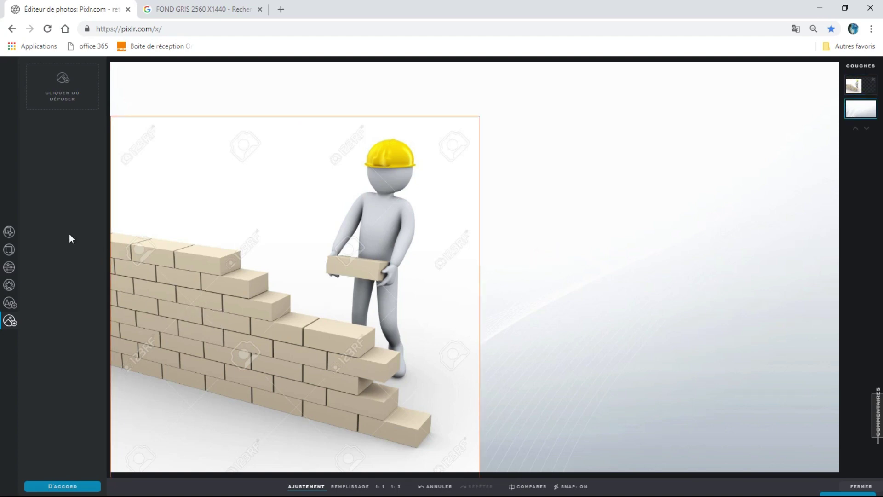
Step: Add the light bulb image 14619.png as a layer and place it just above the builder's yellow helmet
left_click(74, 89)
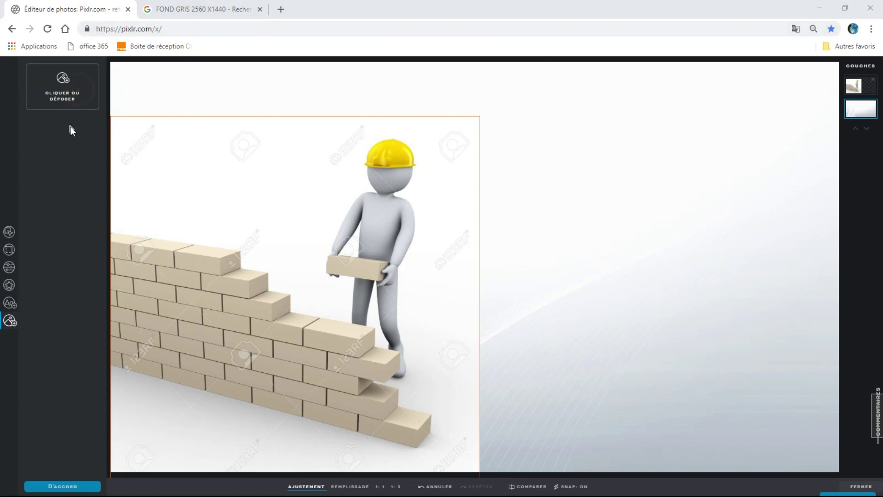
left_click(222, 170)
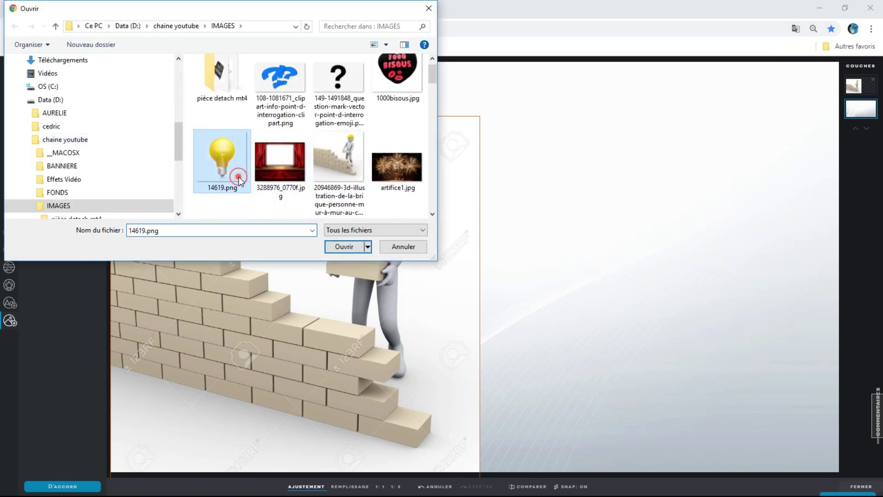
double_click(237, 165)
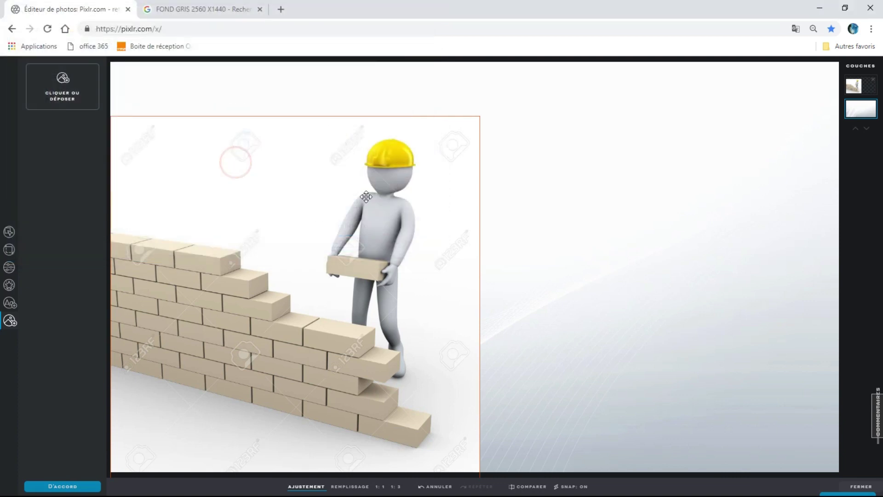
left_click_drag(547, 194, 394, 88)
left_click(522, 180)
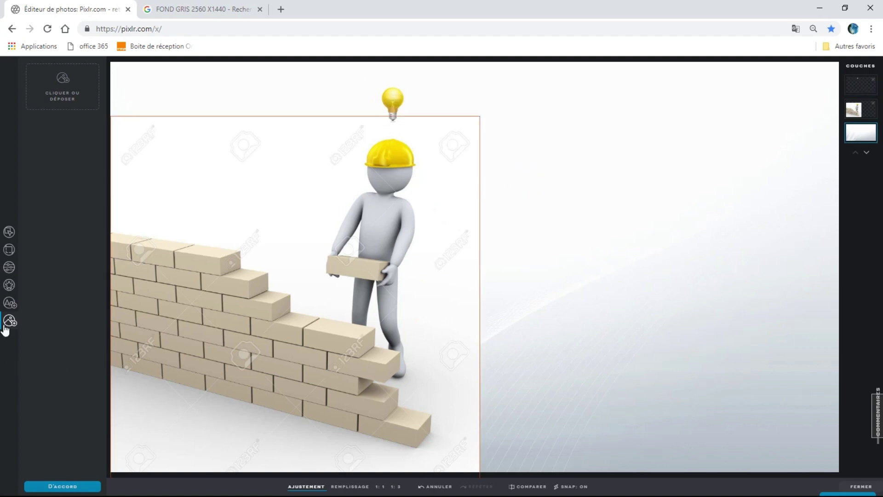
Step: Add point dexcl.png from the IMAGES folder as a layer and move it above the brick wall, left of the light bulb
left_click(78, 81)
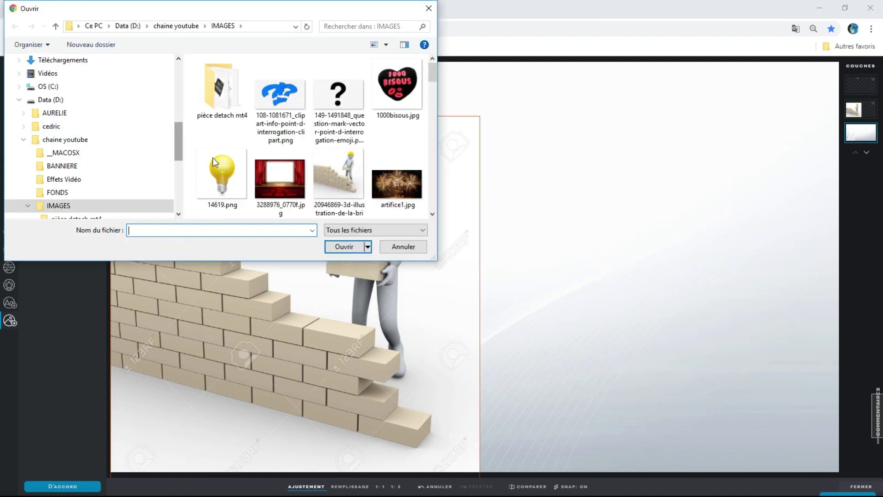
scroll(260, 148, "down", 5)
scroll(261, 148, "down", 8)
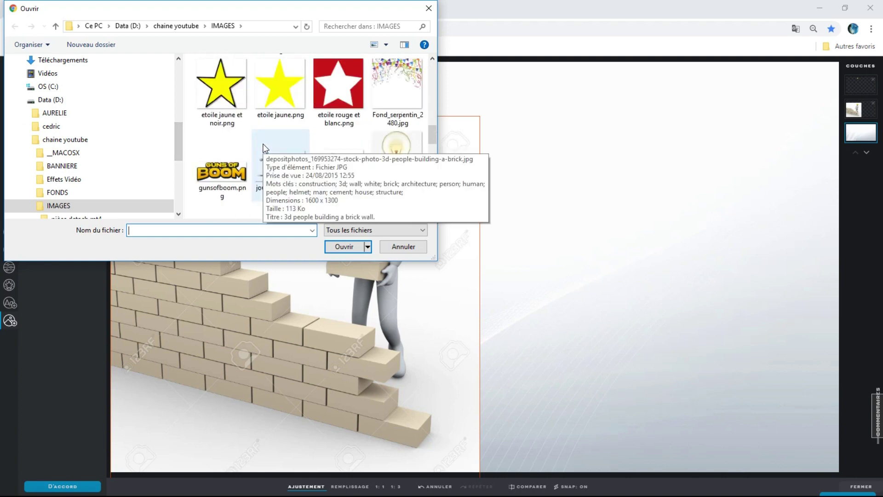
scroll(265, 148, "down", 2)
double_click(235, 171)
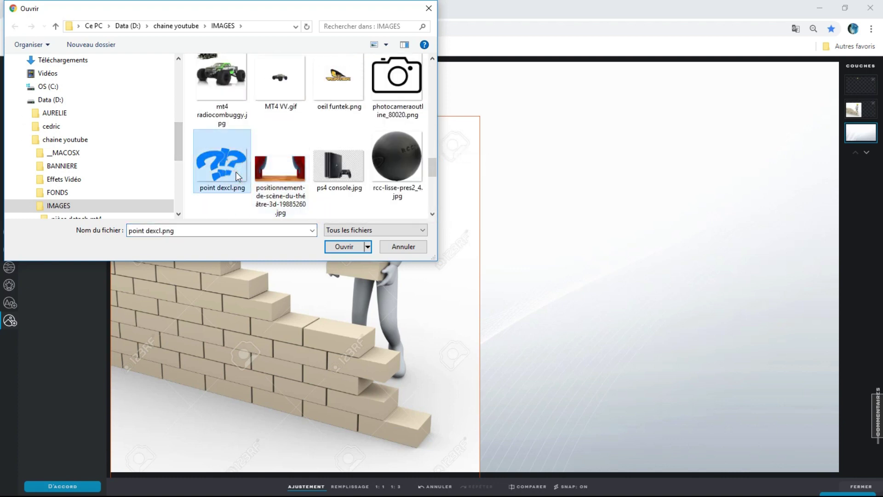
left_click_drag(483, 230, 287, 103)
left_click(357, 81)
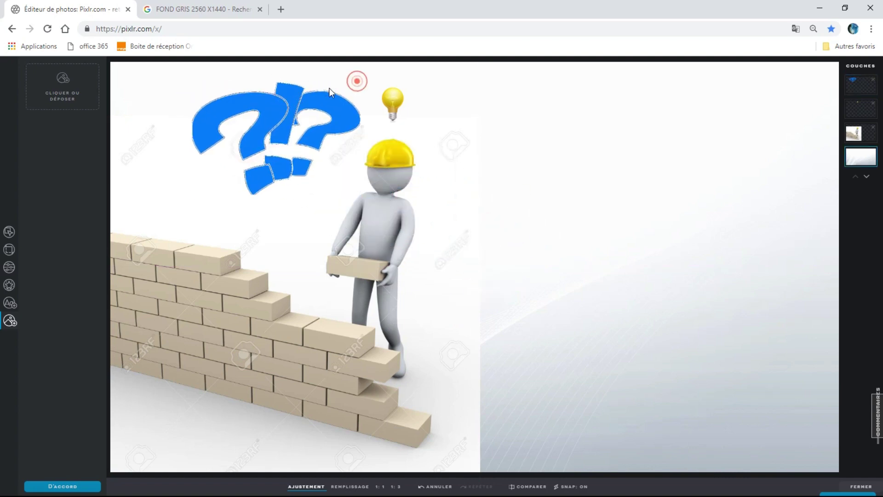
Step: Shrink the blue question-mark layer, tilt it counterclockwise and place it close to the left of the light bulb
left_click(347, 89)
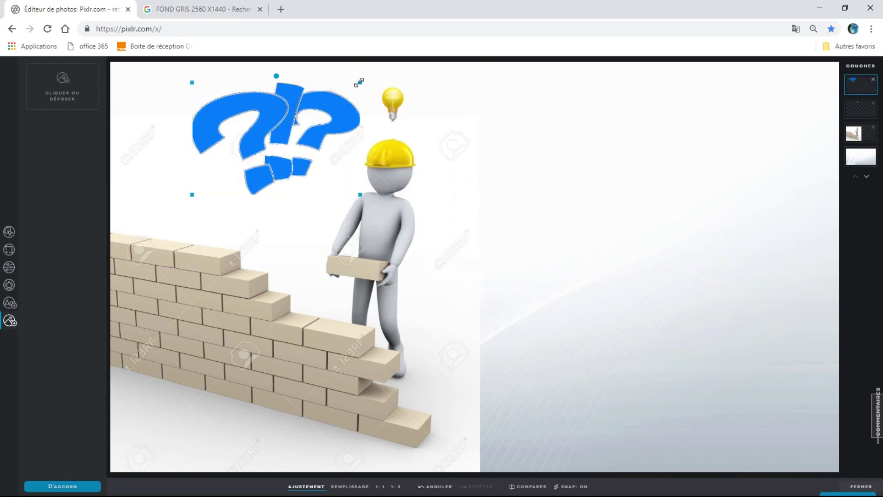
left_click(357, 82)
left_click_drag(357, 81, 324, 115)
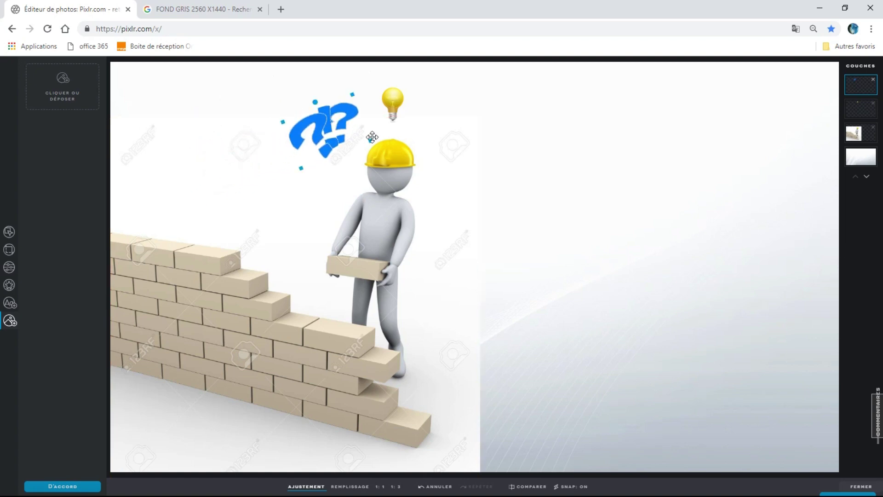
left_click(605, 150)
Step: Add a second copy of point dexcl.png from the IMAGES folder, shrunk and tilted clockwise, to the right of the light bulb
left_click(81, 107)
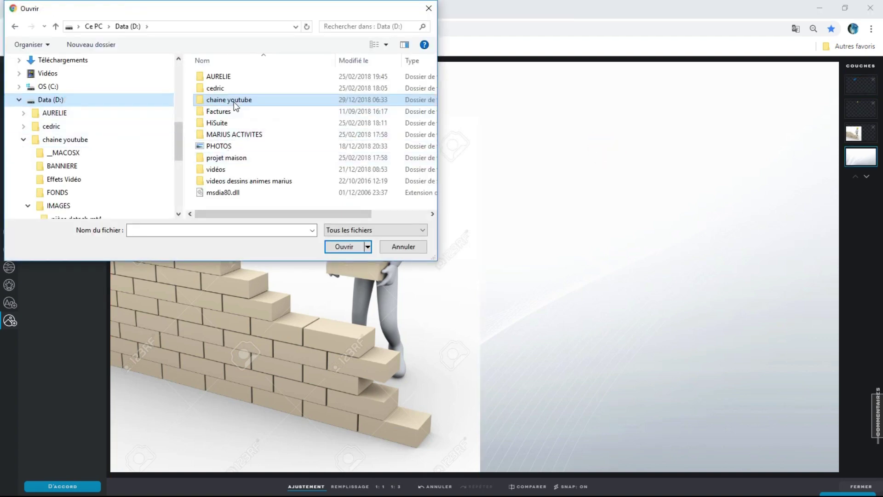
left_click(234, 101)
double_click(234, 102)
scroll(230, 170, "down", 1)
scroll(276, 151, "up", 1)
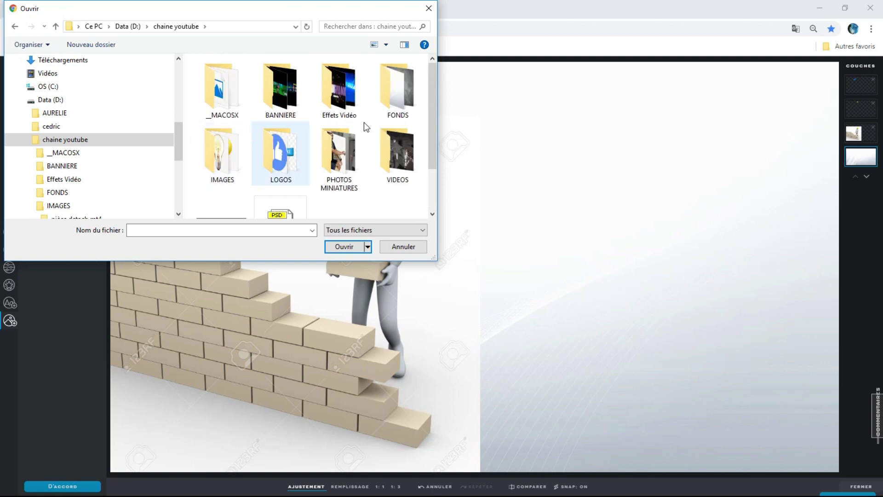
double_click(221, 159)
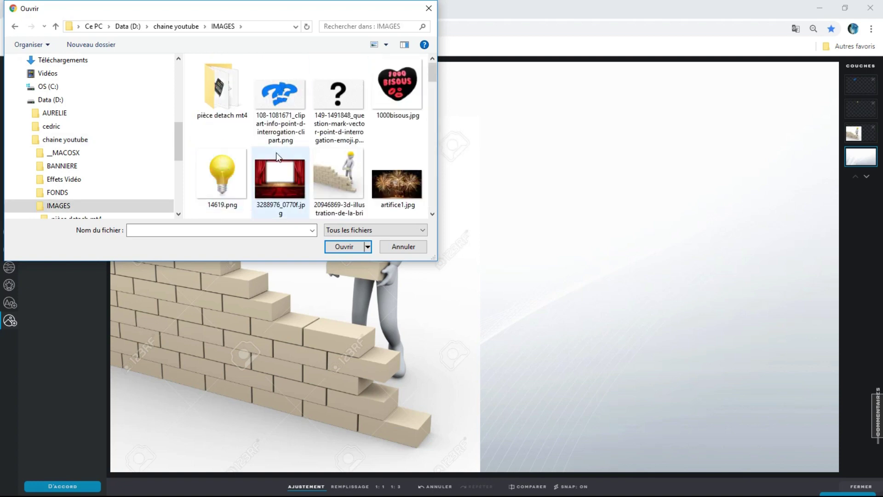
scroll(275, 155, "down", 2)
scroll(274, 155, "down", 8)
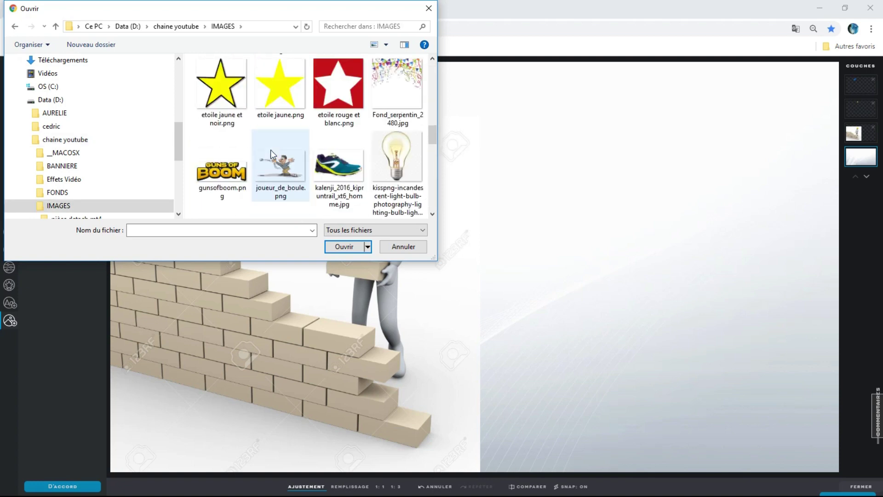
scroll(261, 151, "down", 3)
double_click(224, 89)
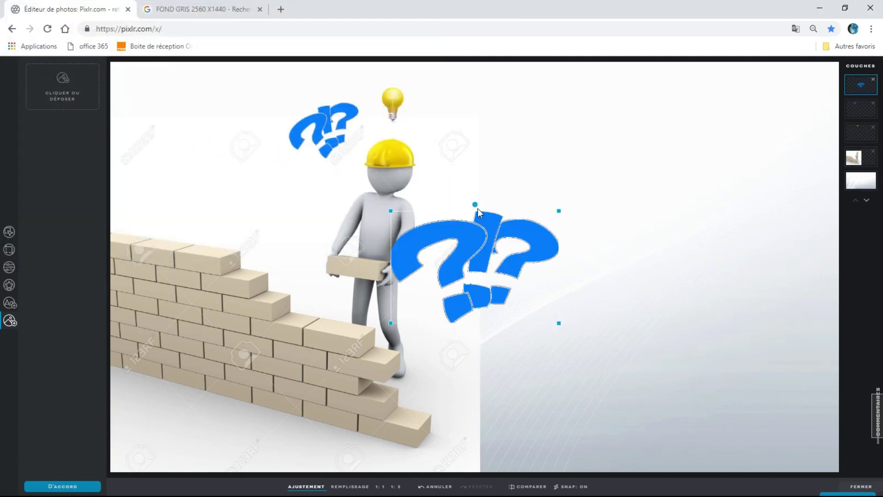
left_click_drag(559, 210, 458, 254)
left_click_drag(449, 284, 508, 131)
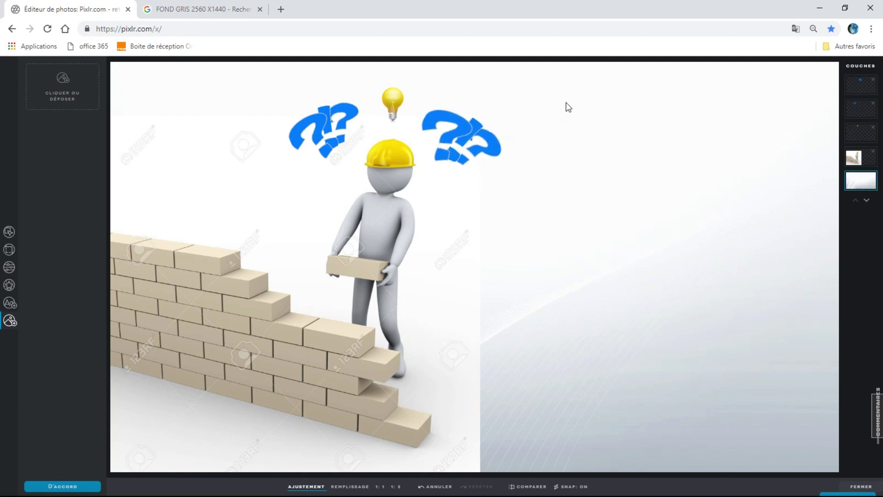
Step: Add pouce-bleu-png-5.png from the LOGOS folder as a layer and place it in the image's upper-left area, above the brick wall
left_click(57, 94)
scroll(281, 120, "down", 1)
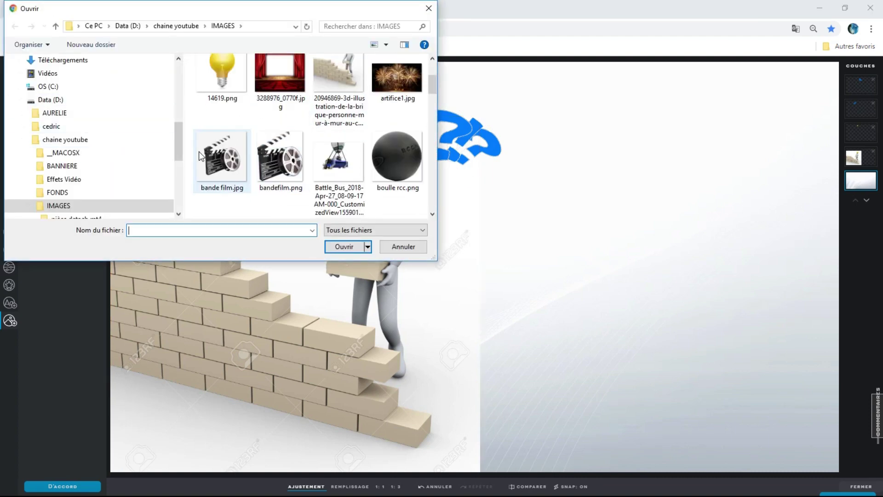
scroll(199, 151, "up", 2)
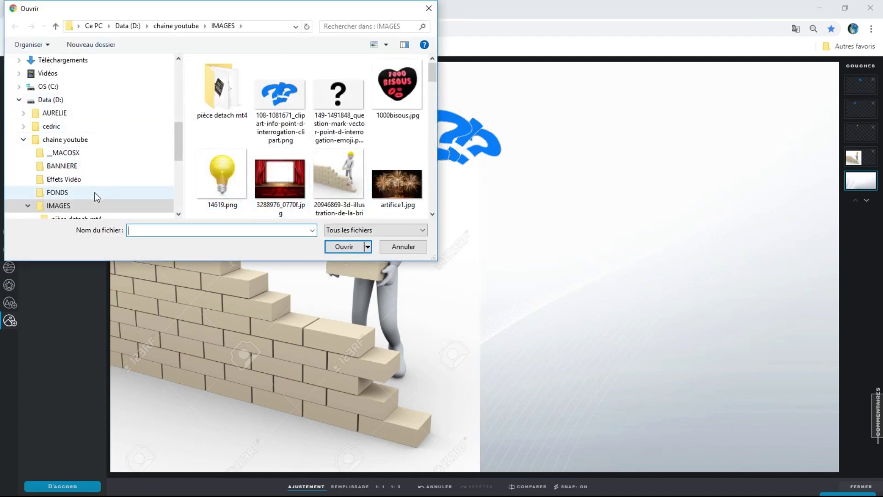
scroll(71, 195, "down", 1)
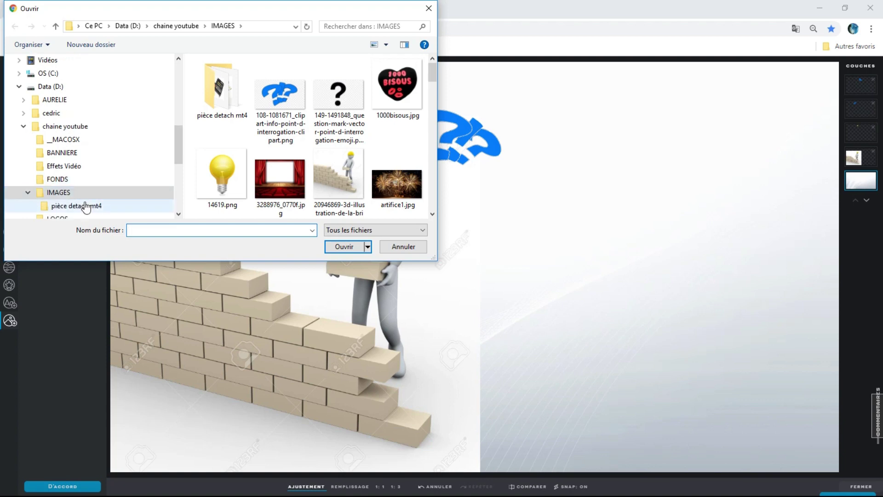
scroll(84, 207, "down", 1)
left_click(84, 205)
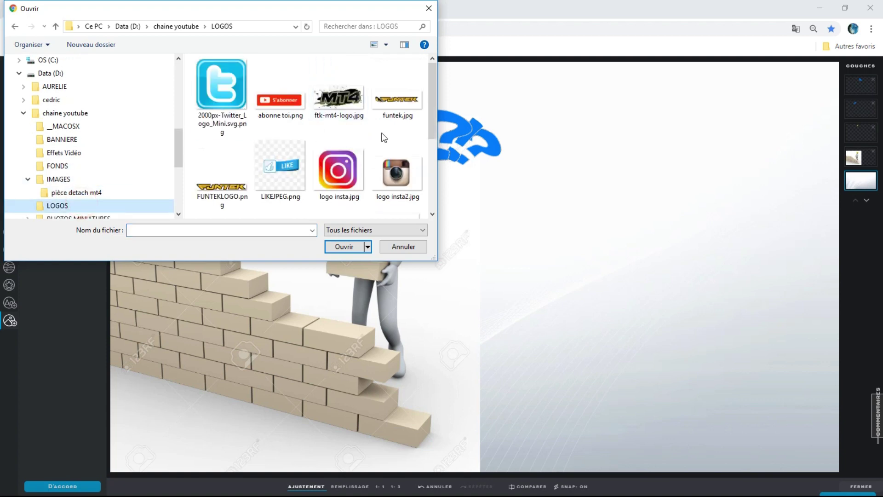
scroll(384, 137, "down", 3)
left_click(398, 102)
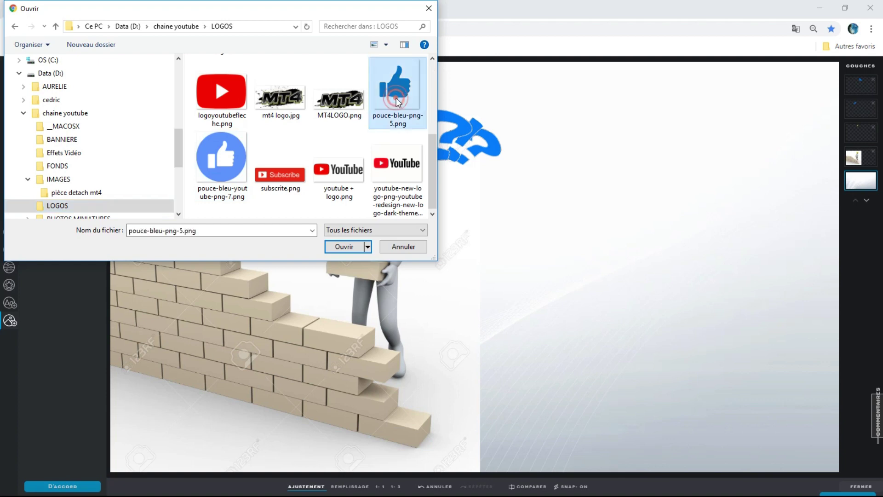
double_click(398, 102)
left_click_drag(473, 262, 187, 127)
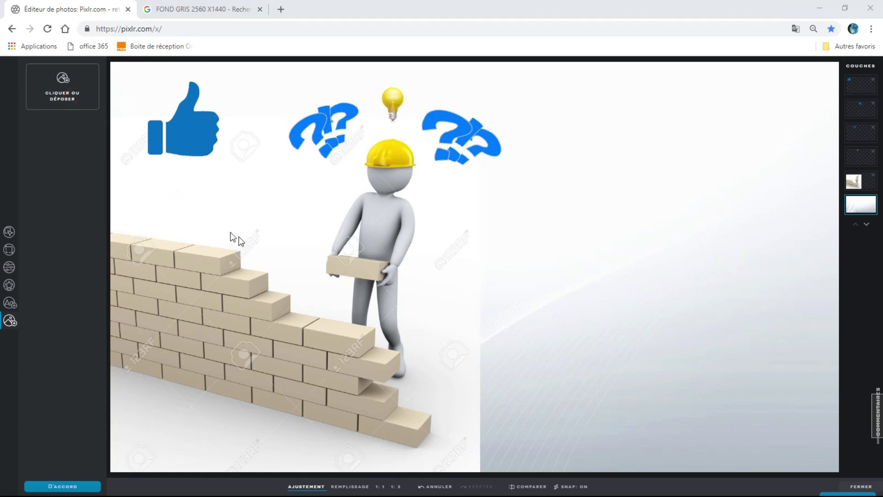
Step: Add the YouTube logo youtube + logo.png from the LOGOS folder as a layer and place it at the image's lower edge, right of the wall
scroll(291, 149, "down", 3)
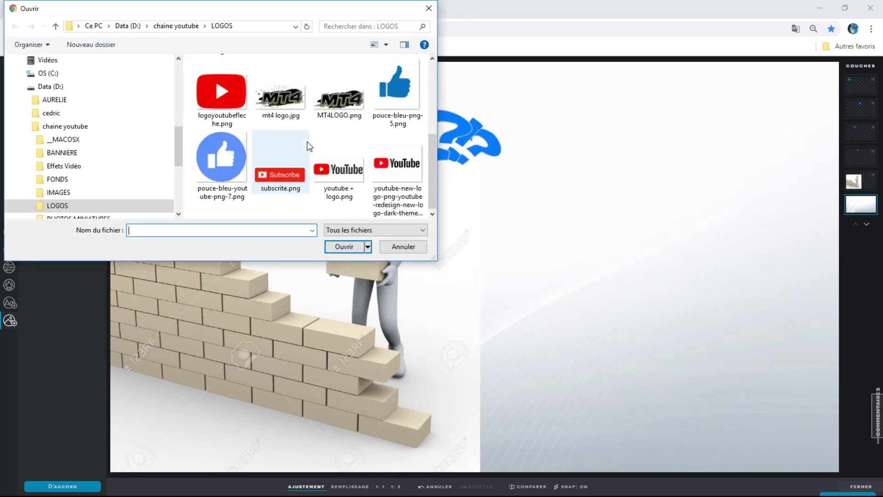
double_click(341, 178)
left_click_drag(476, 269, 672, 447)
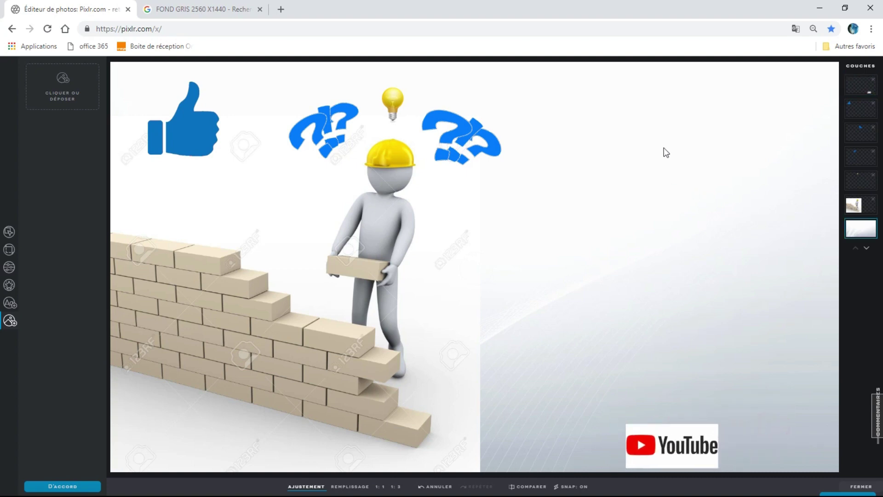